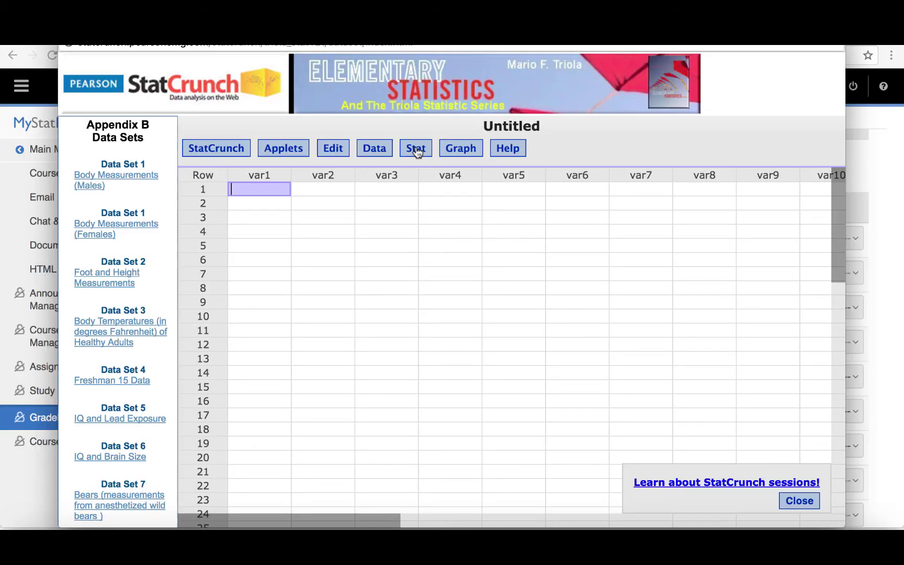
- Open StatCrunch's Normal Calculator from the Stat > Calculators menu
click(415, 147)
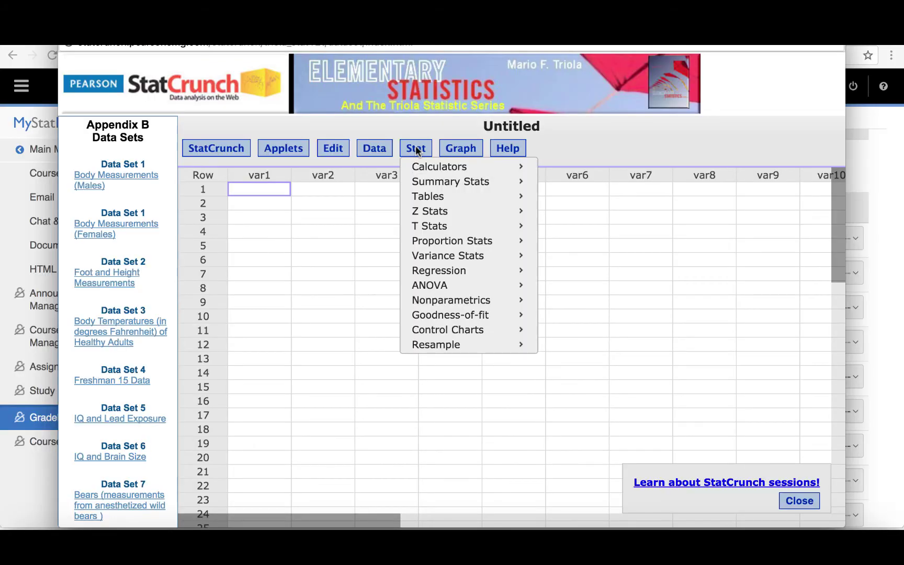
mouse_move(422, 170)
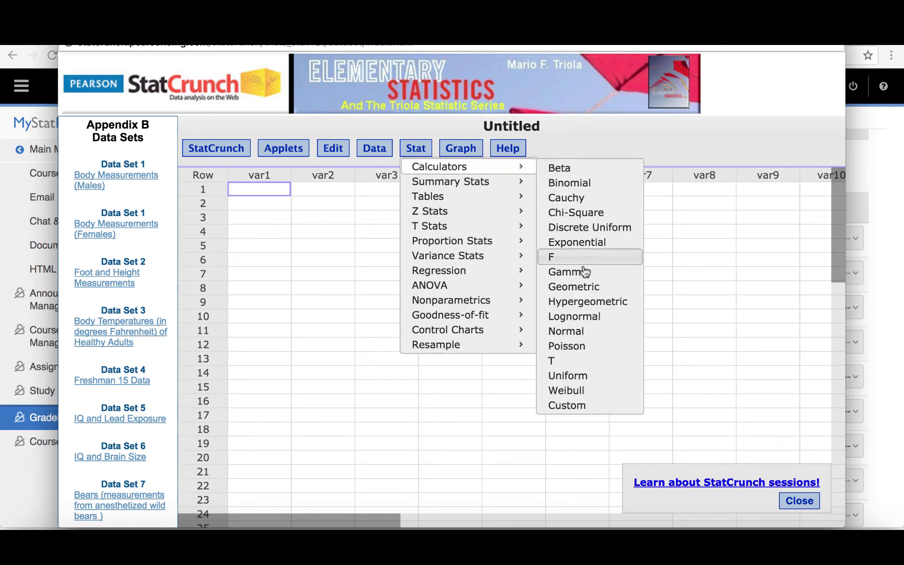
click(566, 333)
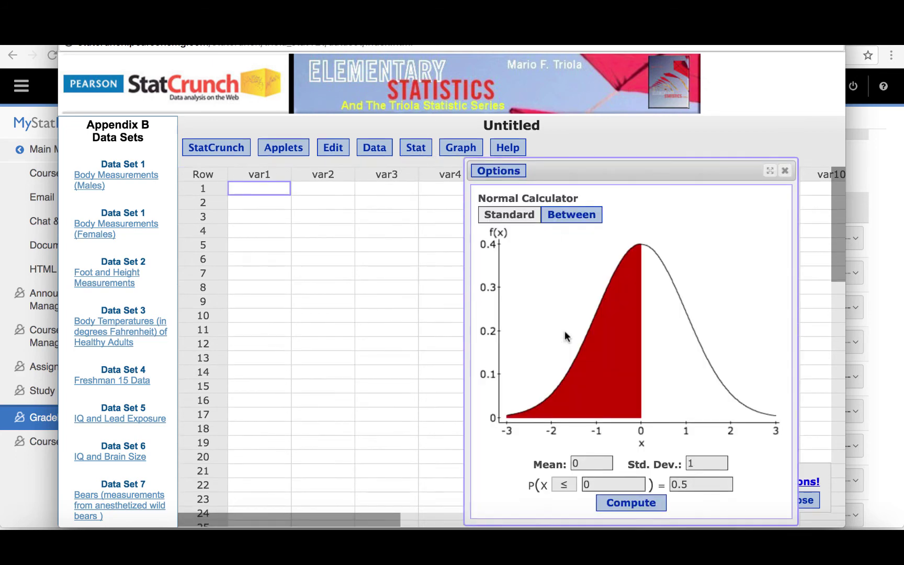
- Compute P(22.6 < X < 23.6) for mean 22.95 and SD 0.6, giving 0.58083529
click(568, 220)
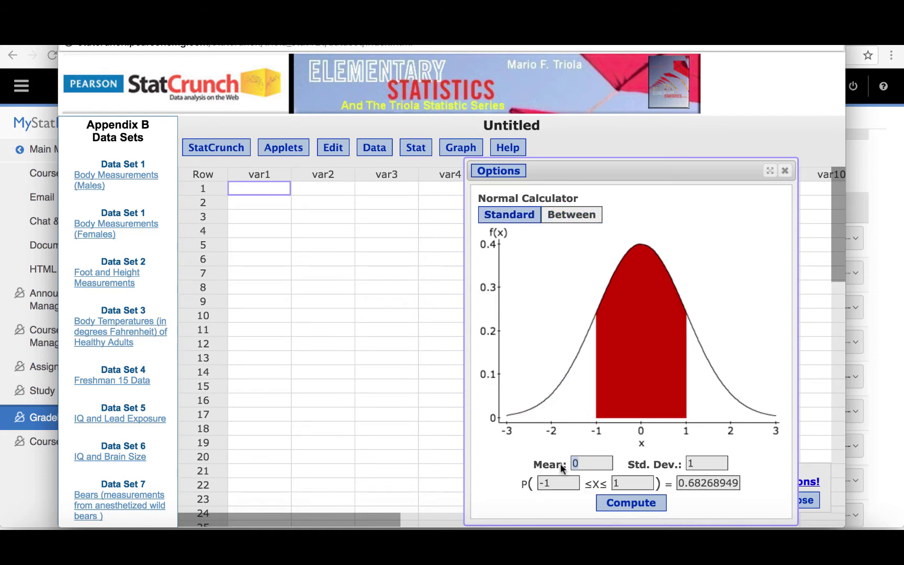
text(22.95)
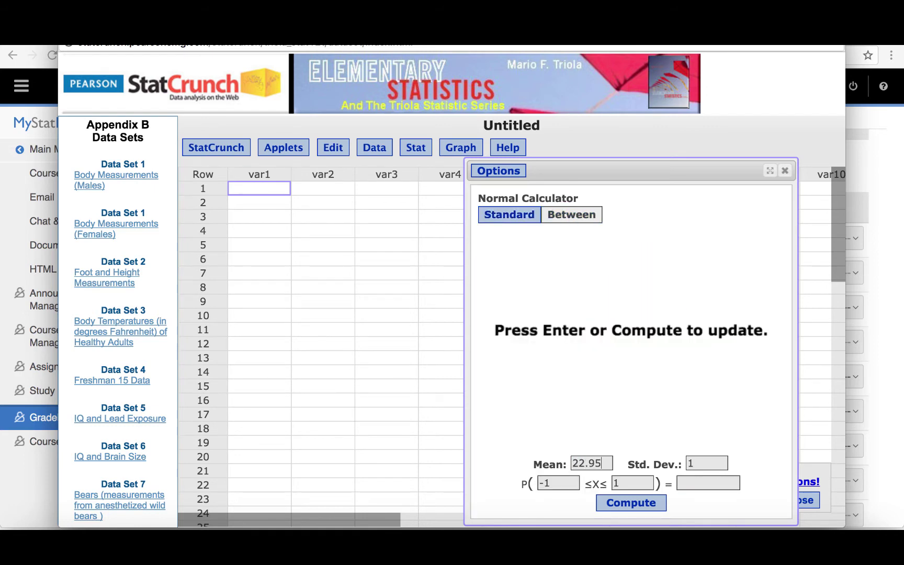
click(701, 463)
key(BackSpace)
text(0.6)
drag(552, 486, 534, 487)
text(22.6)
drag(621, 483, 607, 485)
text(23.6)
click(631, 505)
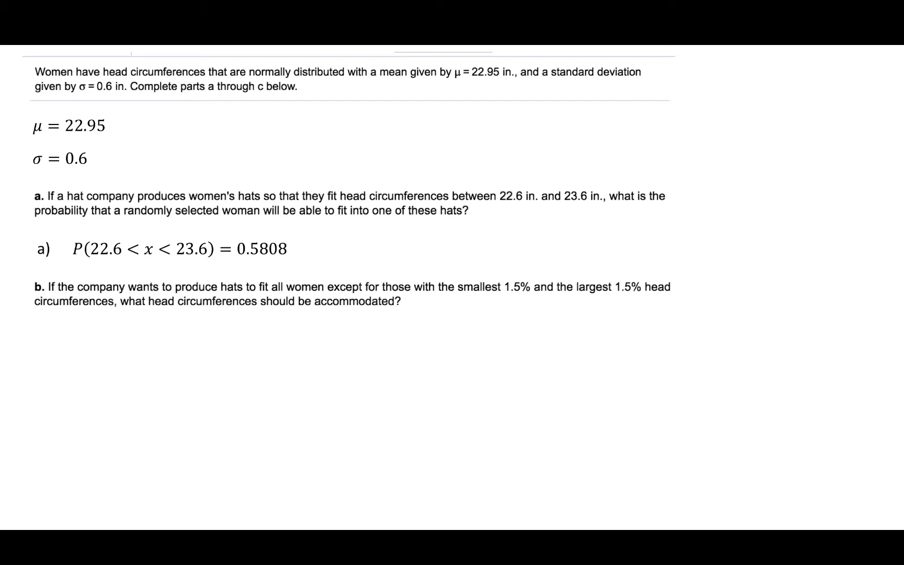
- Bring the Normal Calculator back and set it to a one-sided P(X ≤ x) calculation
key(super+Tab)
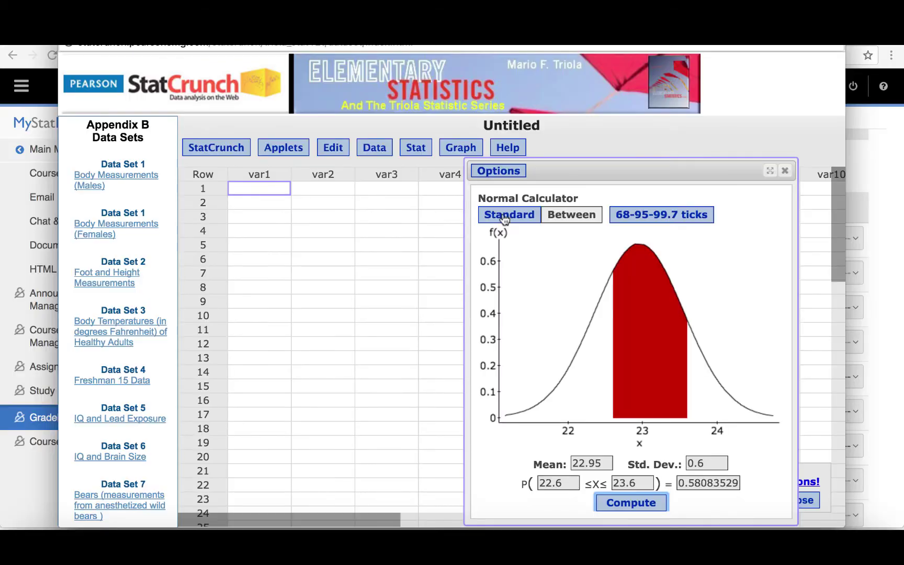
click(504, 216)
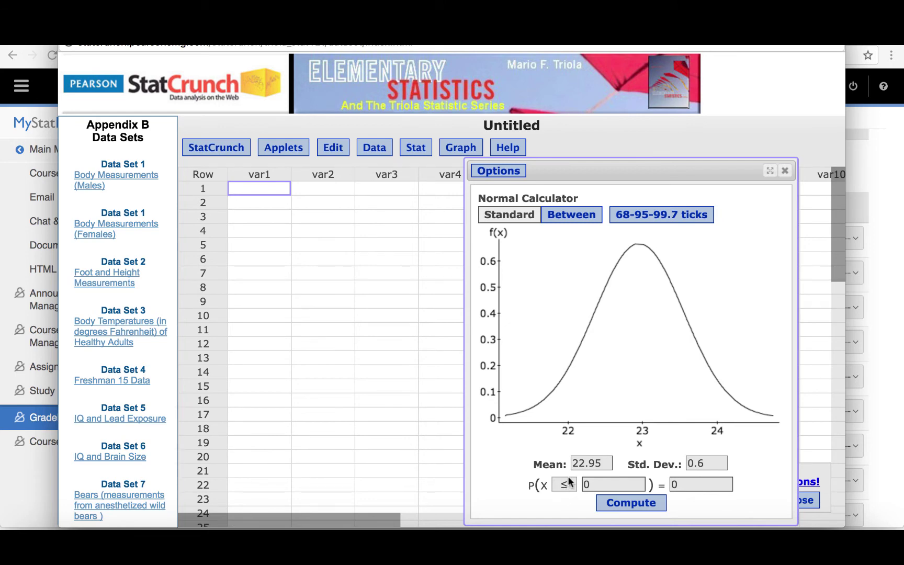
- Find the cutoff for the smallest 1.5% using P(X ≤ x) = 0.015: 21.647946 in
drag(681, 484, 662, 486)
text(.015)
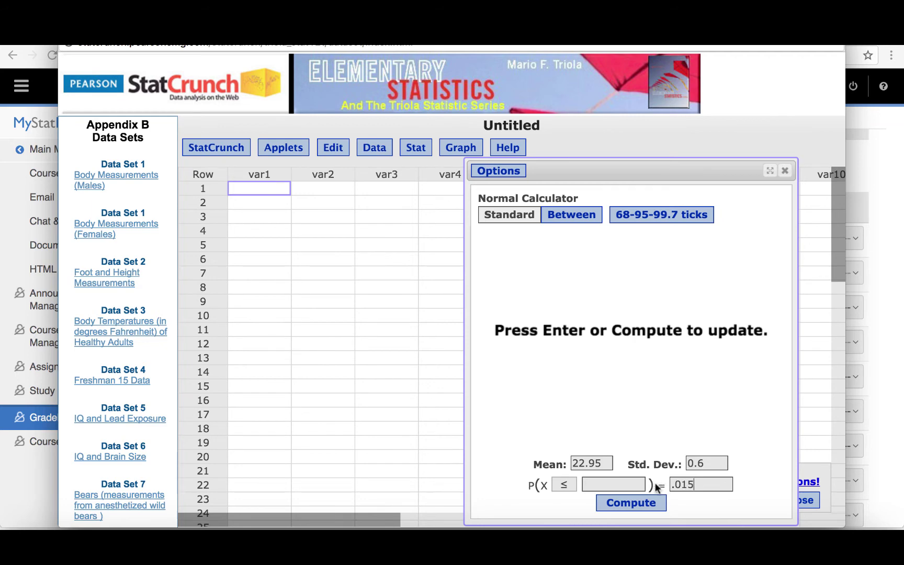
click(634, 505)
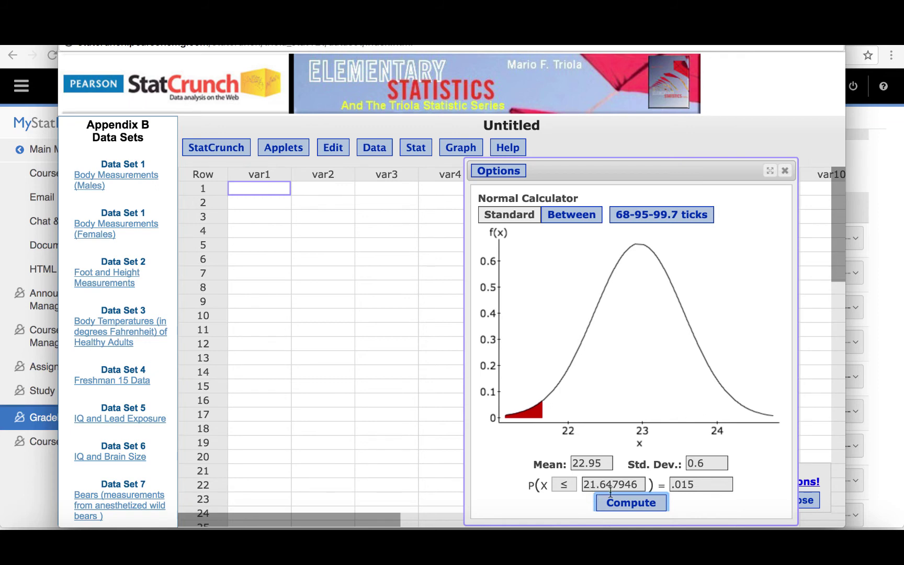
- Find the cutoff for the largest 1.5% using P(X ≥ x) = 0.015: 24.252054 in
click(564, 486)
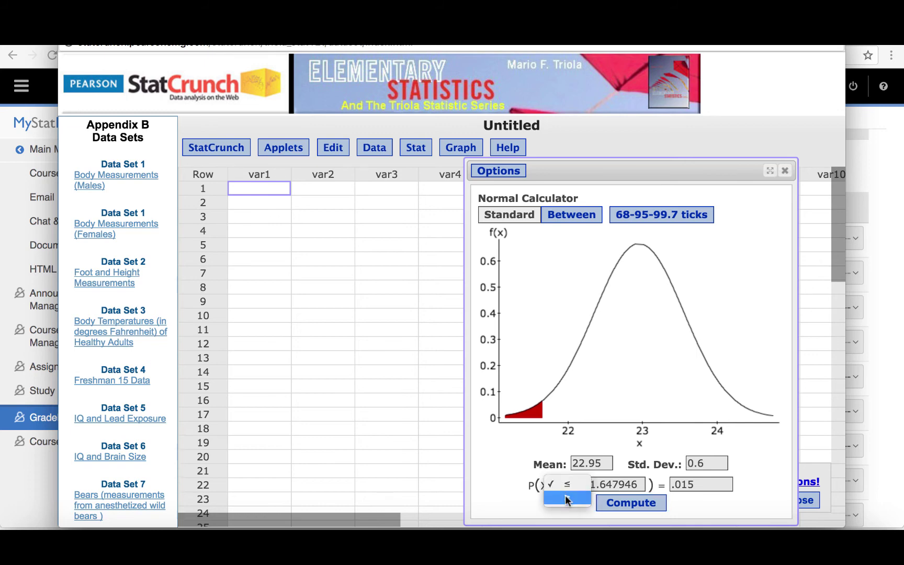
click(566, 495)
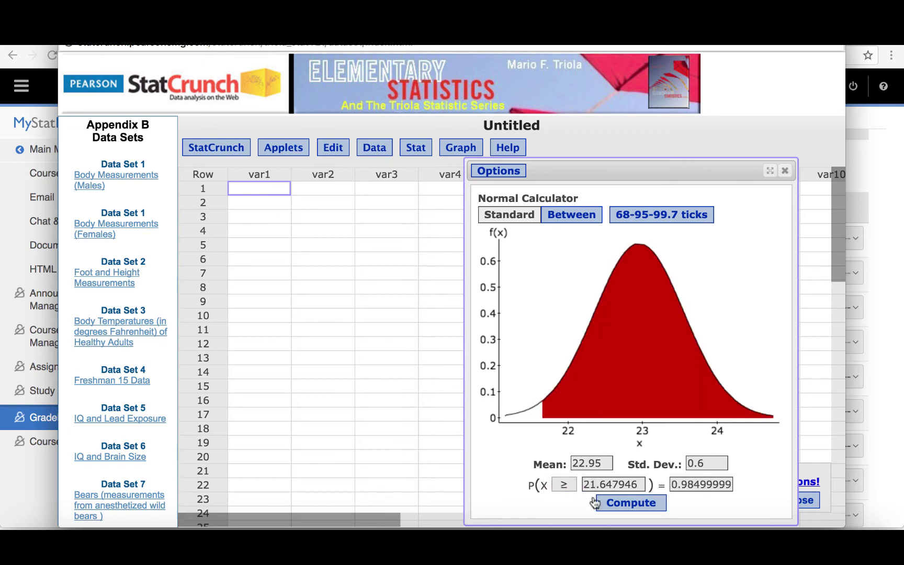
double_click(681, 484)
text(0.015)
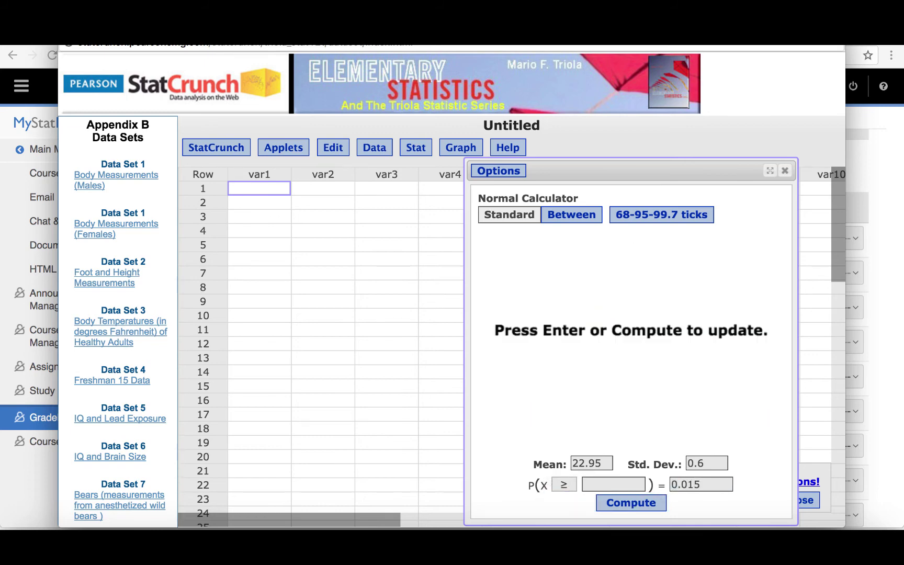
click(630, 508)
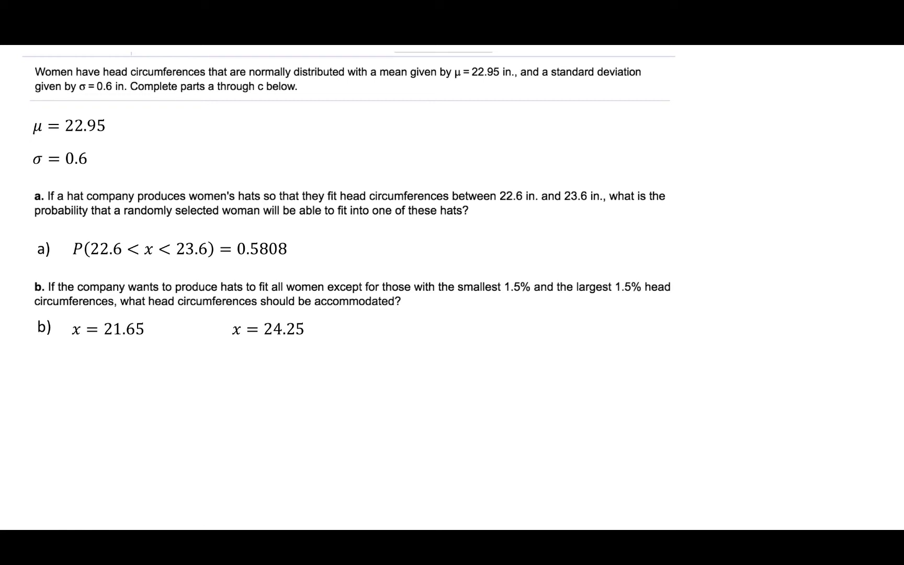
- Advance the slides to show part c's question and its n = 13, P(22.6 < x̄ < 23.6) setup
key(Right)
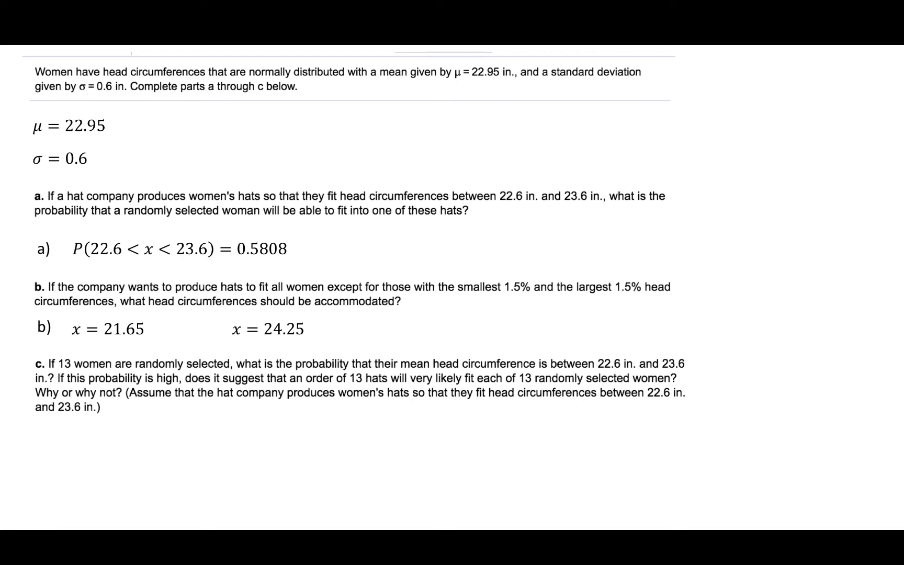
key(Right)
key(Right)
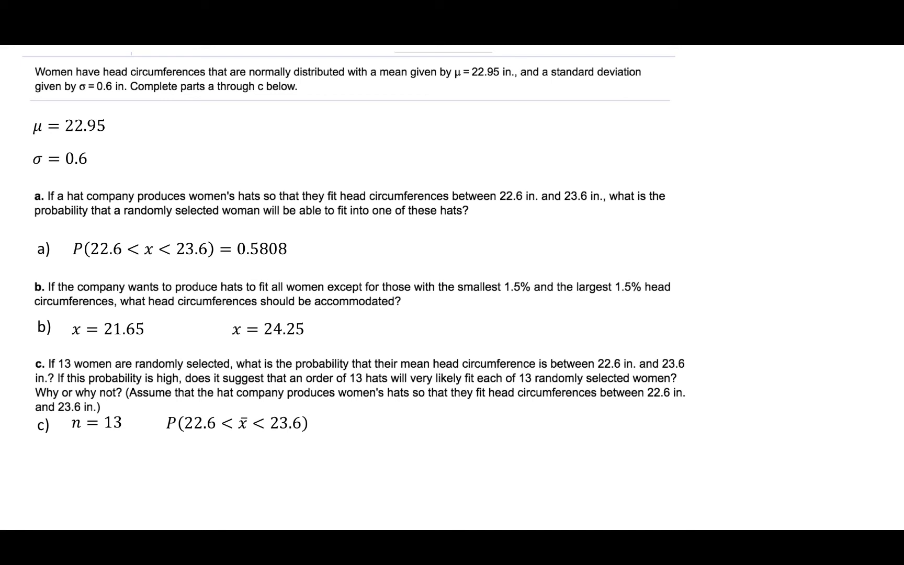
- Change the standard deviation to 0.6/sqrt(13) and compute P(22.6 < x̄ < 23.6) = 0.98223061
key(alt+Tab)
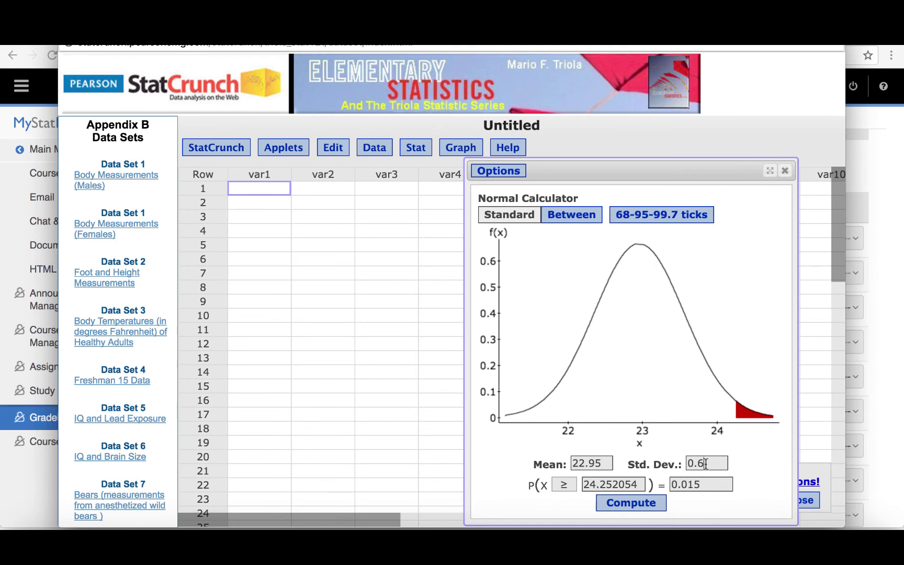
text(/)
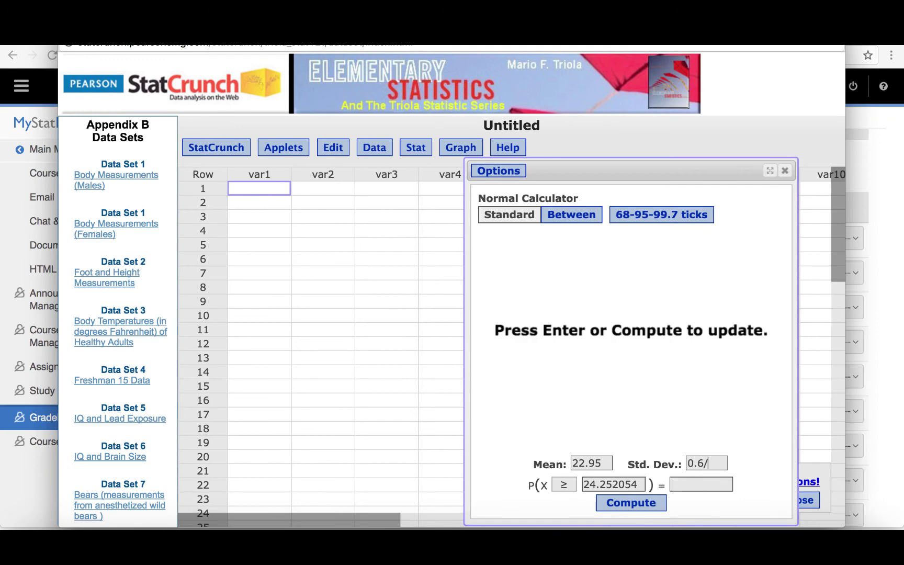
text(sqrt(13))
key(Return)
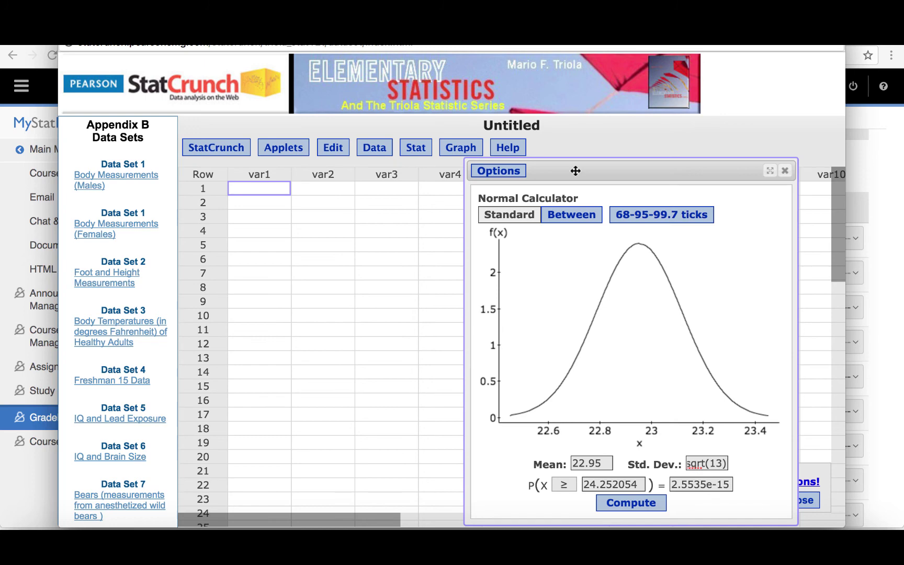
click(567, 219)
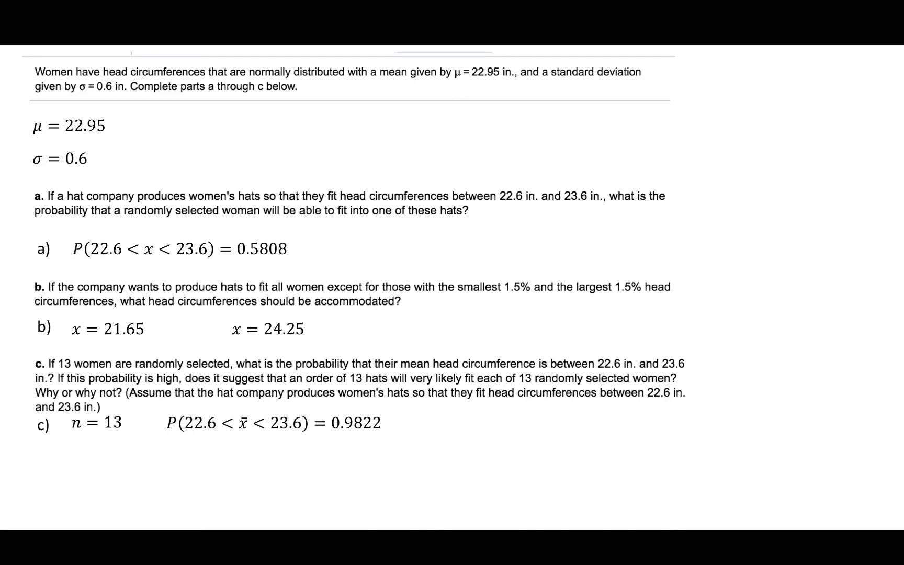
- Draw highlight boxes around part a's individual x and its answer 0.5808
mouse_move(130, 234)
mouse_down()
mouse_move(169, 260)
mouse_move(131, 263)
mouse_move(130, 235)
mouse_up()
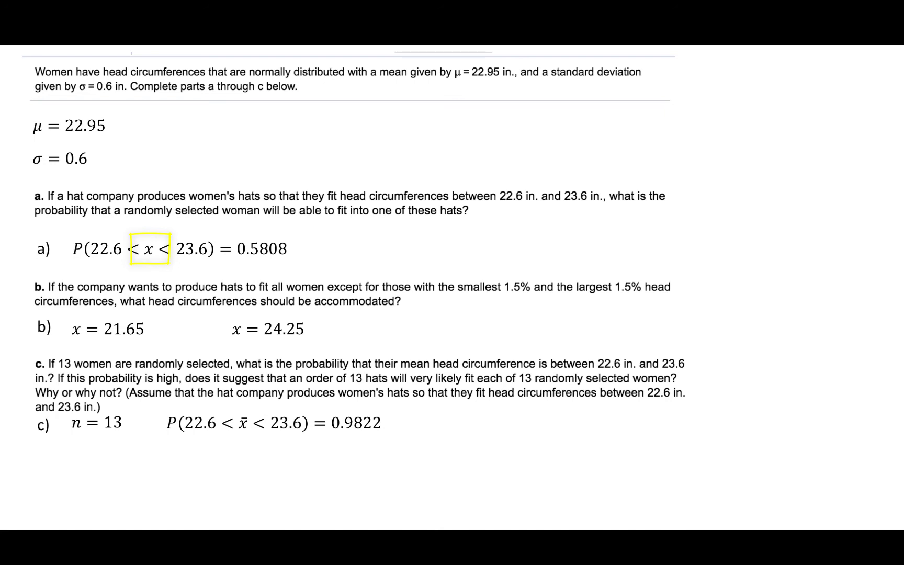
mouse_move(221, 234)
mouse_down()
mouse_move(296, 265)
mouse_move(222, 236)
mouse_up()
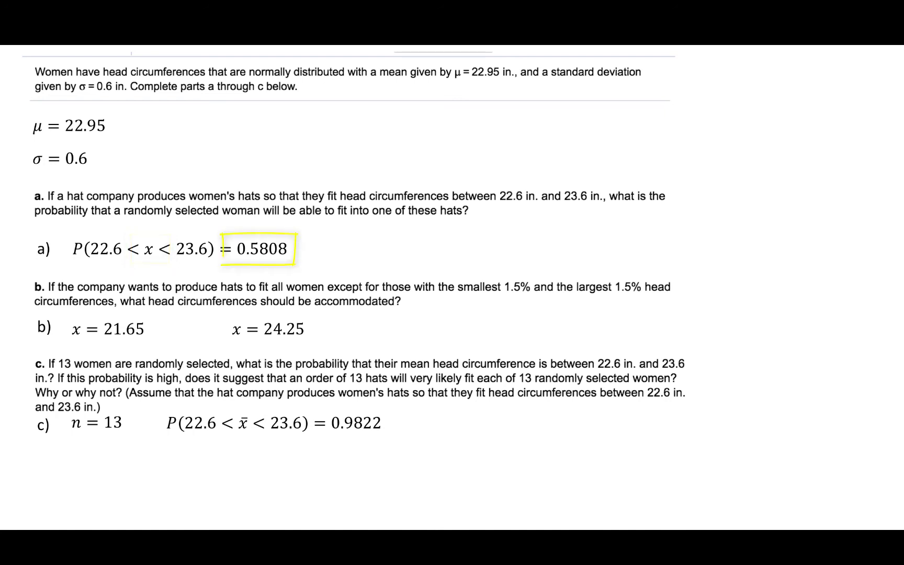